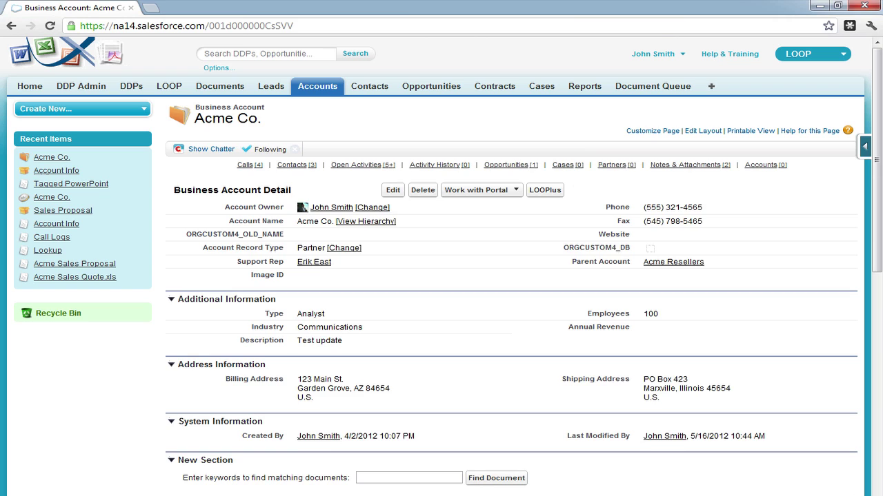
# Preview the Drawloop Logo image from the Downloads folder, then close the preview and folder
pyautogui.hotkey('alt', 'Tab')
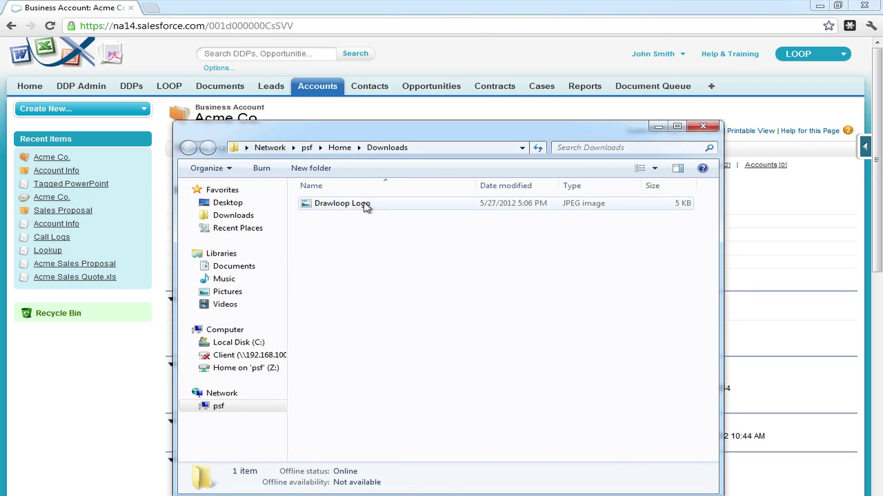
pyautogui.doubleClick(366, 204)
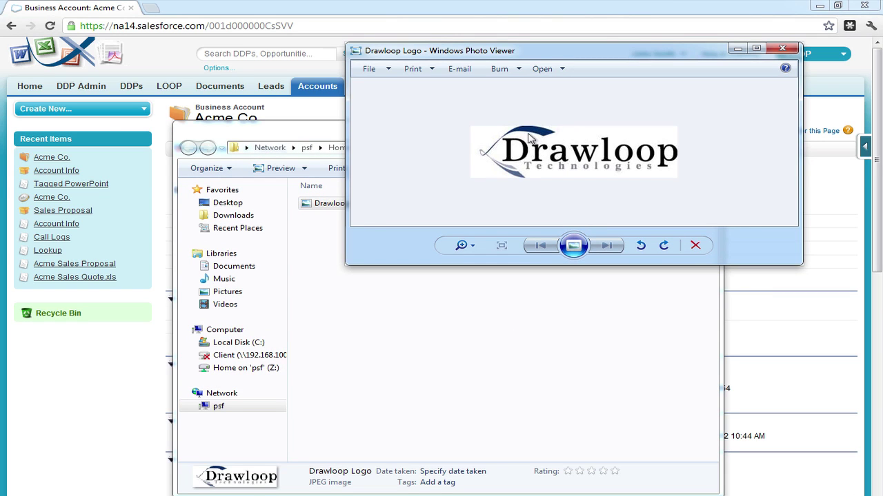
pyautogui.click(278, 134)
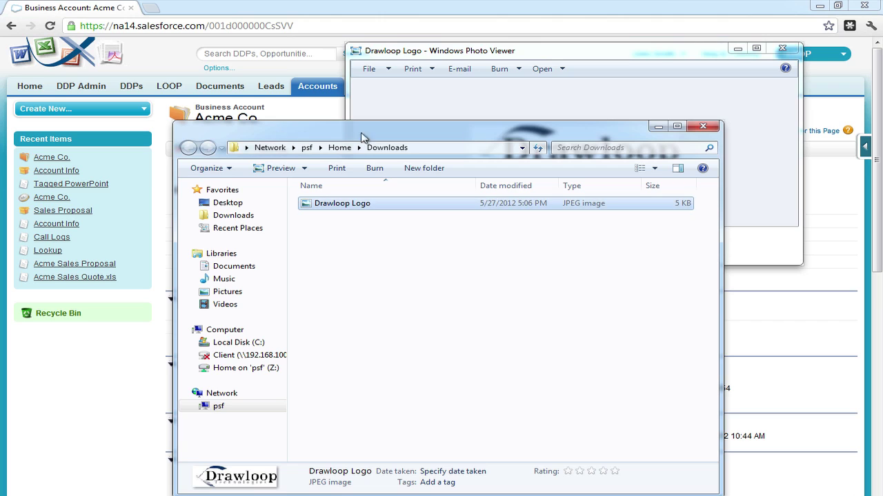
pyautogui.click(701, 127)
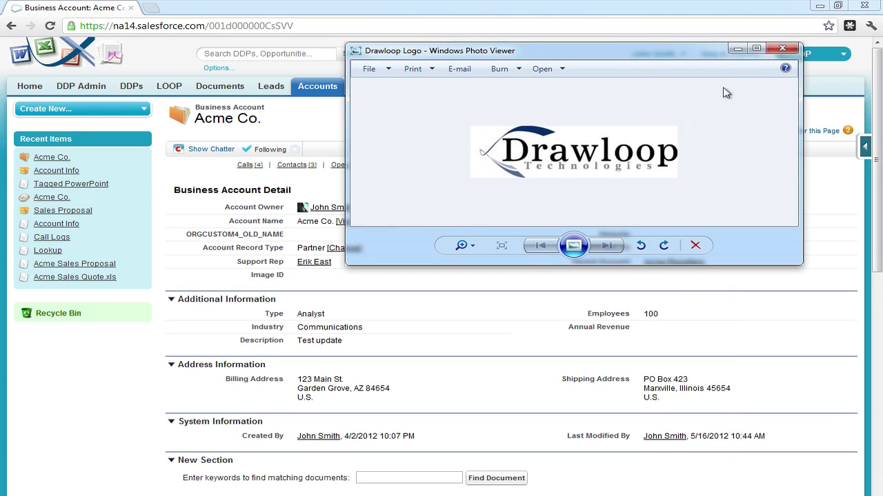
pyautogui.click(782, 49)
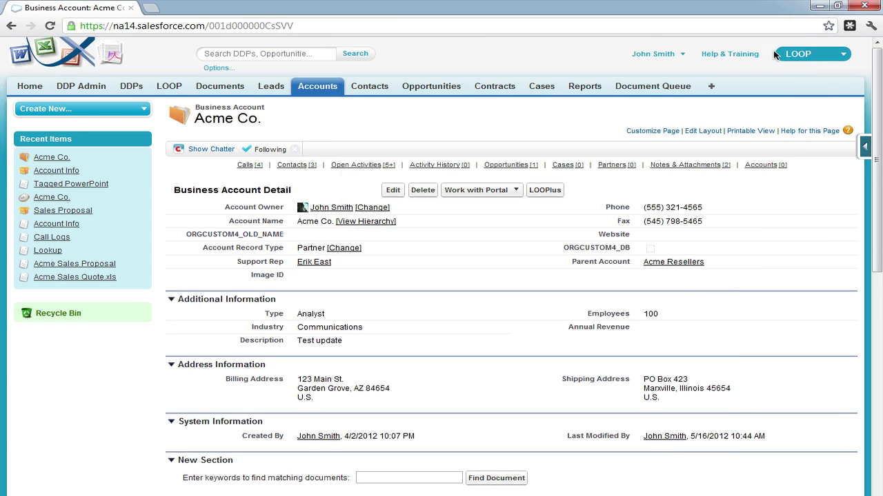
# Start a new Salesforce document named 'Drawloop Logo' in the LOOP Files folder
pyautogui.middleClick(224, 87)
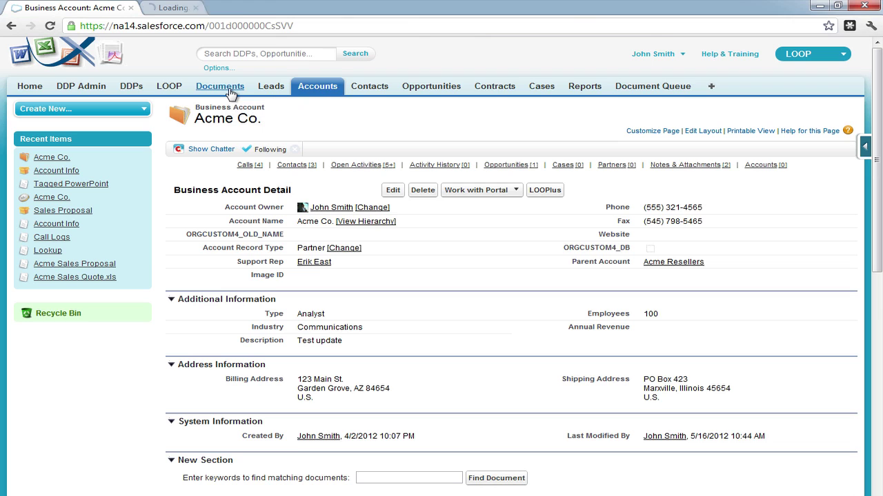
pyautogui.click(233, 15)
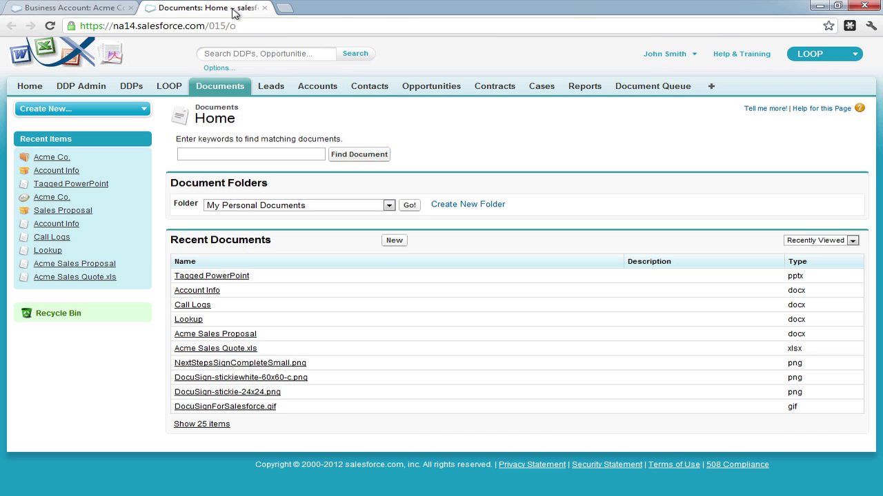
pyautogui.click(395, 241)
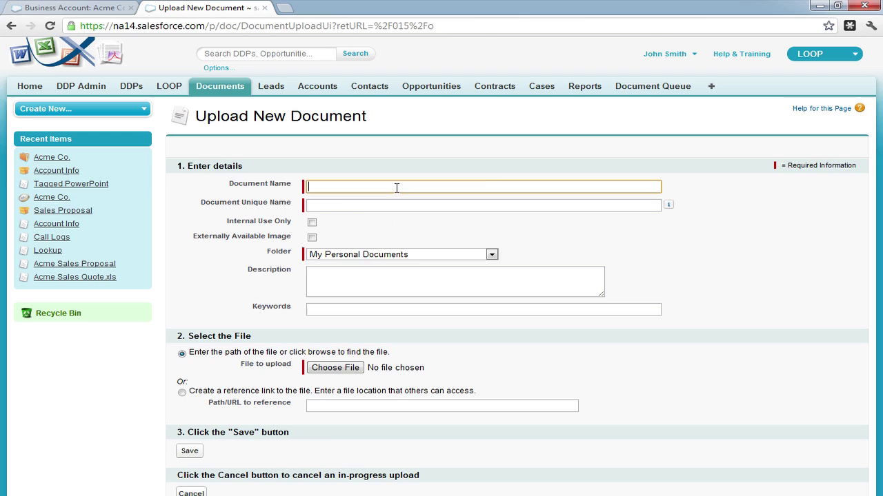
pyautogui.click(398, 187)
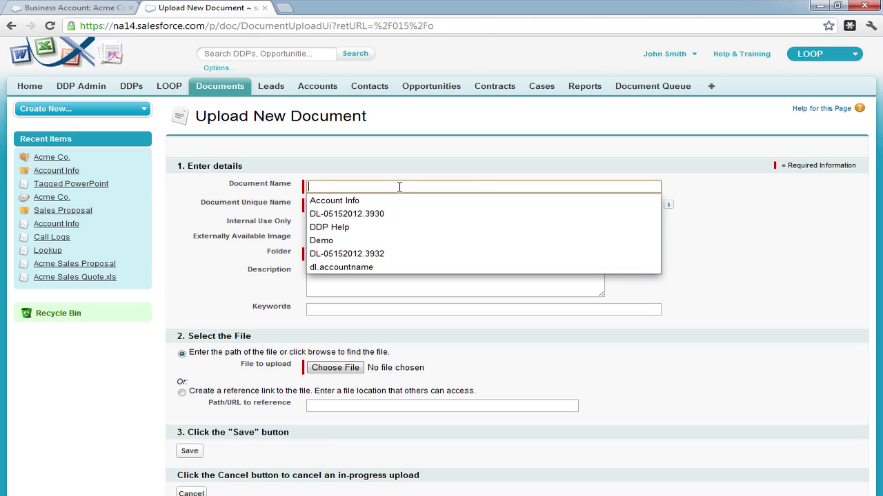
pyautogui.write('Drawloop')
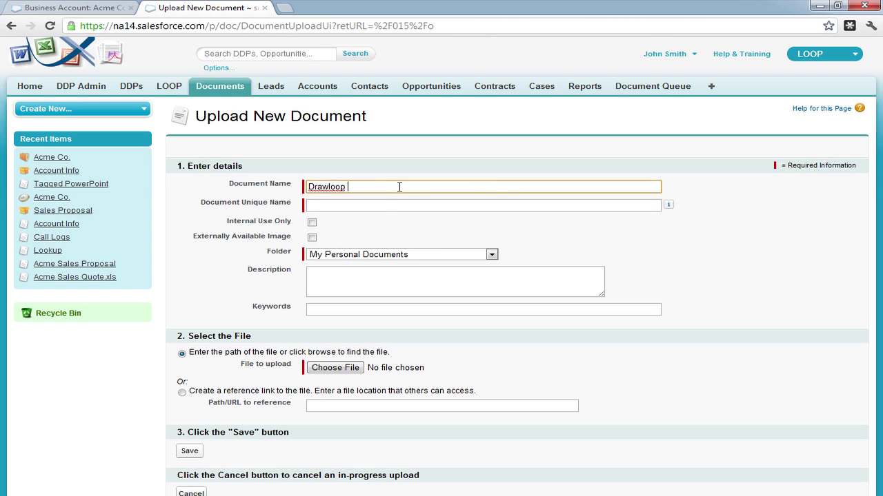
pyautogui.write(' Logo')
pyautogui.press('Tab')
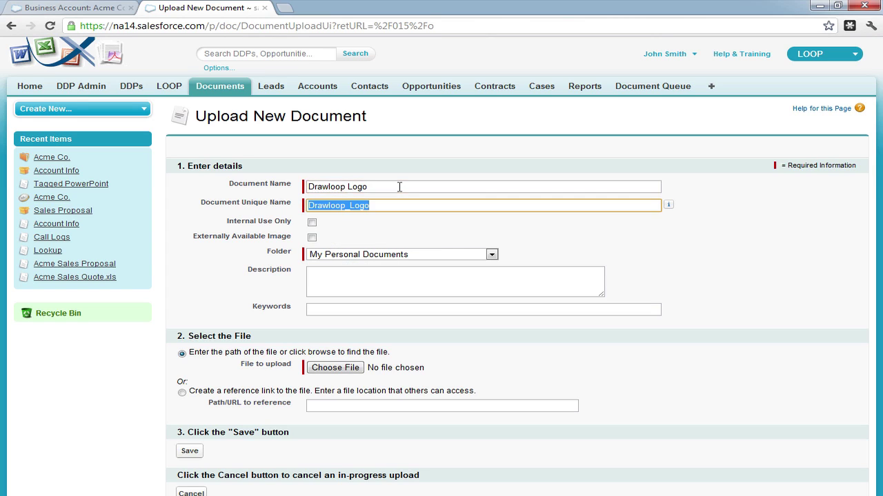
pyautogui.click(399, 256)
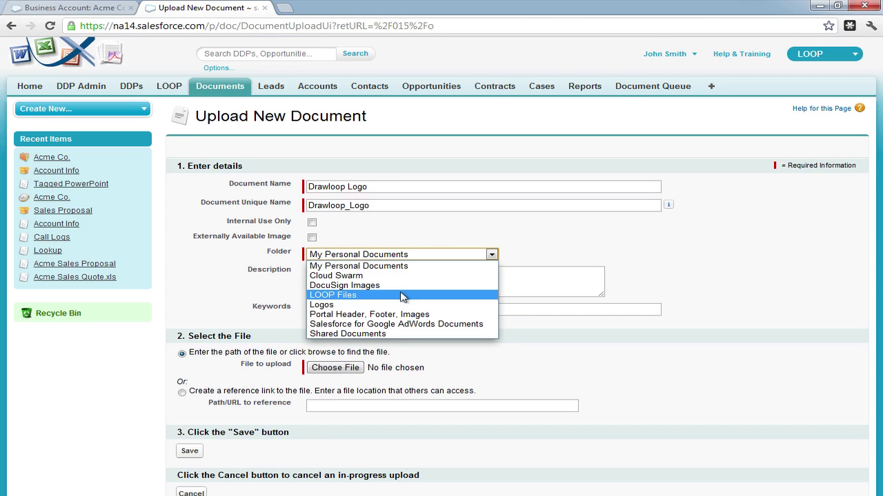
pyautogui.click(404, 295)
pyautogui.click(401, 293)
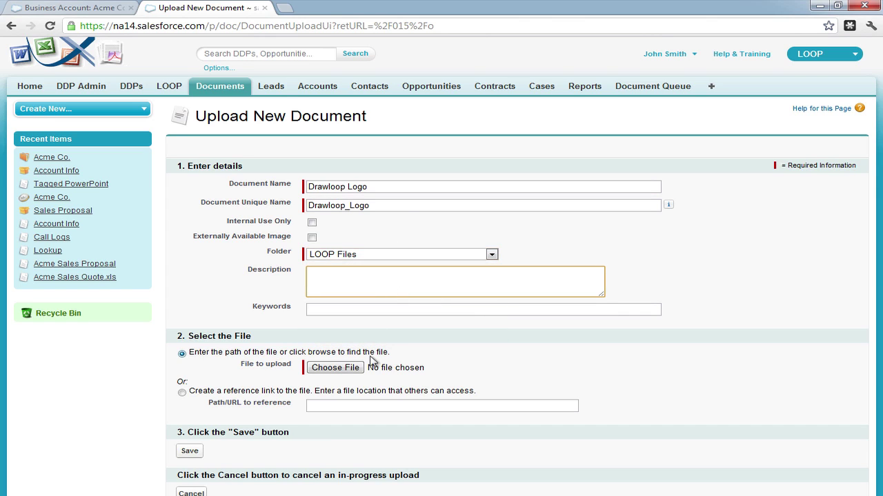
# Attach Drawloop Logo.jpg to the document and try saving it
pyautogui.click(345, 368)
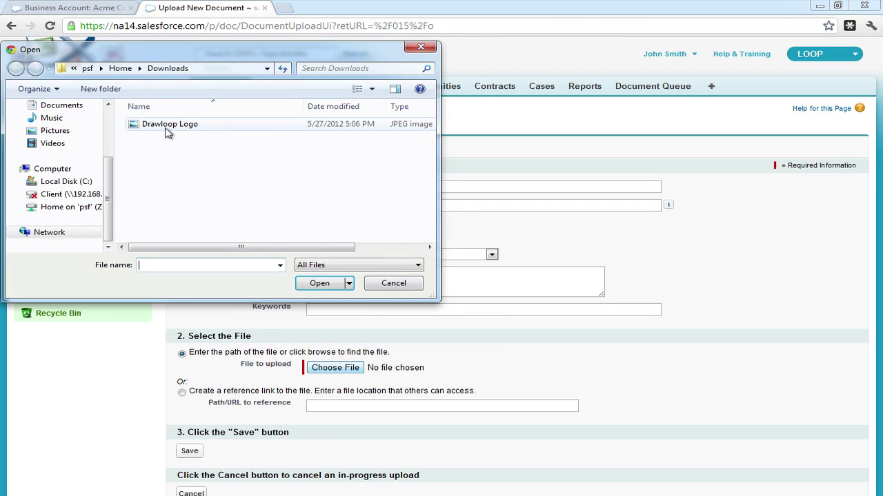
pyautogui.doubleClick(165, 125)
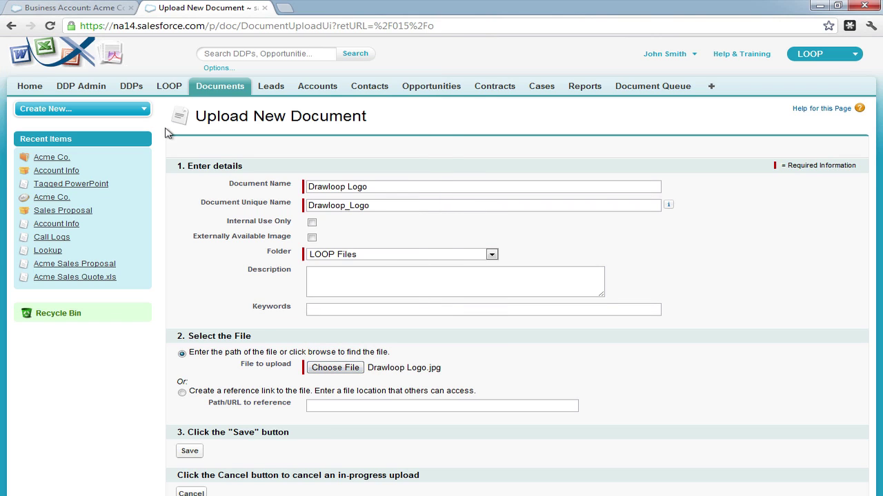
pyautogui.click(193, 452)
# Save the logo document, cut its document ID from the address, and close the tab
pyautogui.click(193, 451)
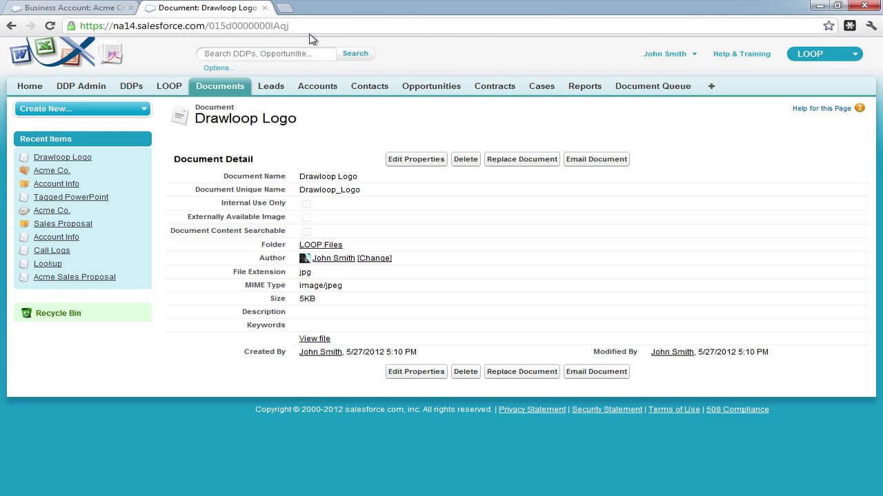
pyautogui.moveTo(298, 25); pyautogui.dragTo(216, 29)
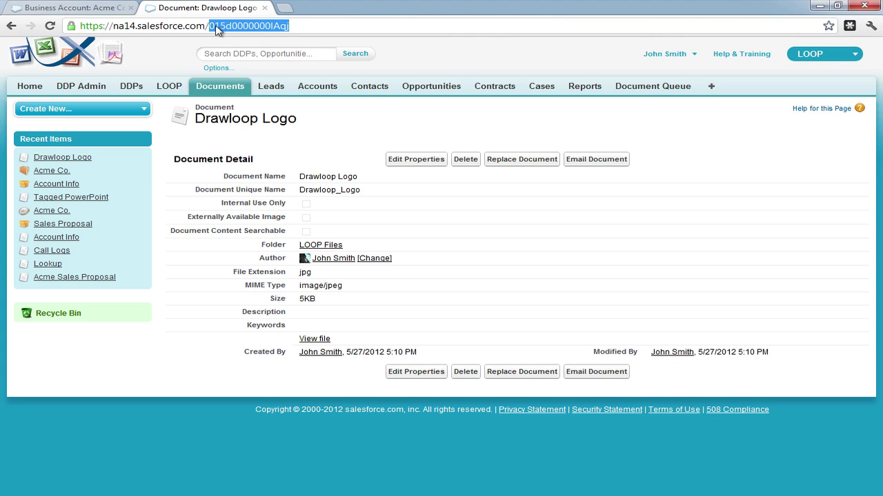
pyautogui.rightClick(216, 29)
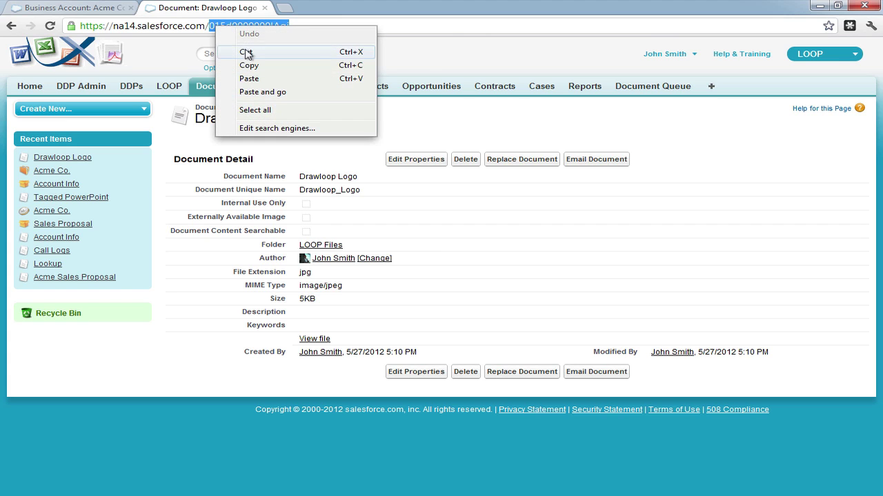
pyautogui.click(238, 54)
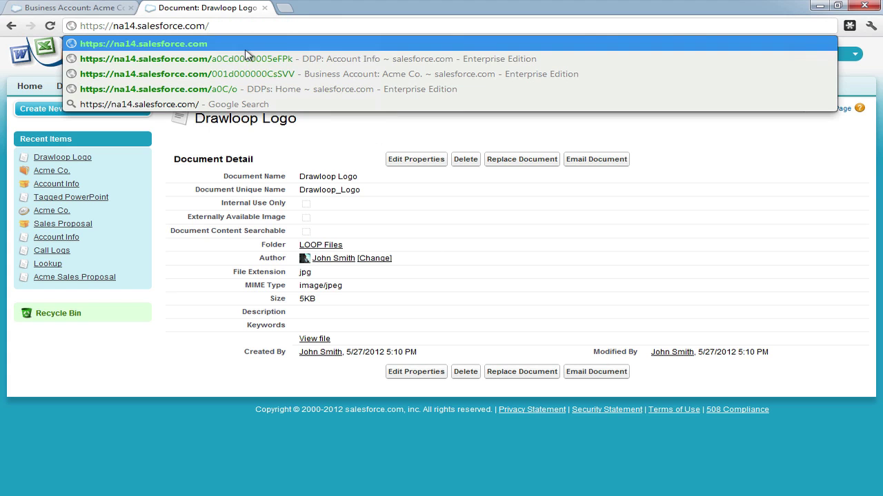
pyautogui.click(265, 9)
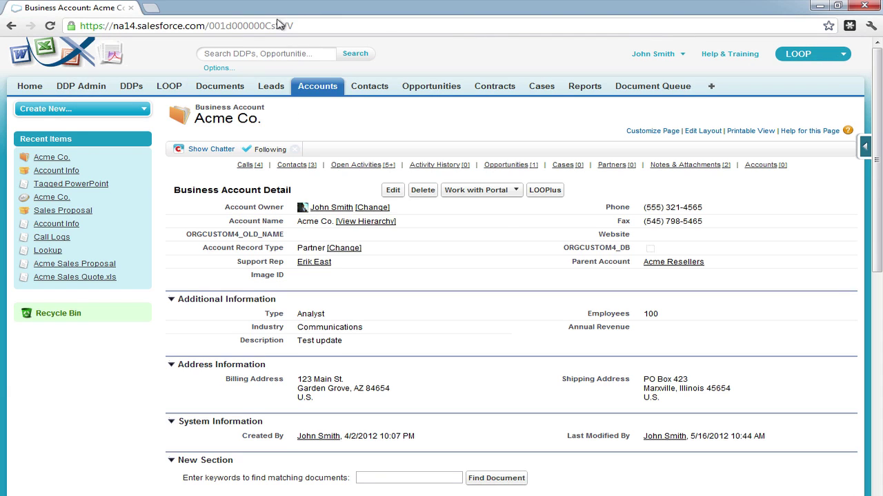
# Paste the document ID into Acme Co.'s Image ID field and save the account
pyautogui.doubleClick(318, 276)
pyautogui.rightClick(319, 276)
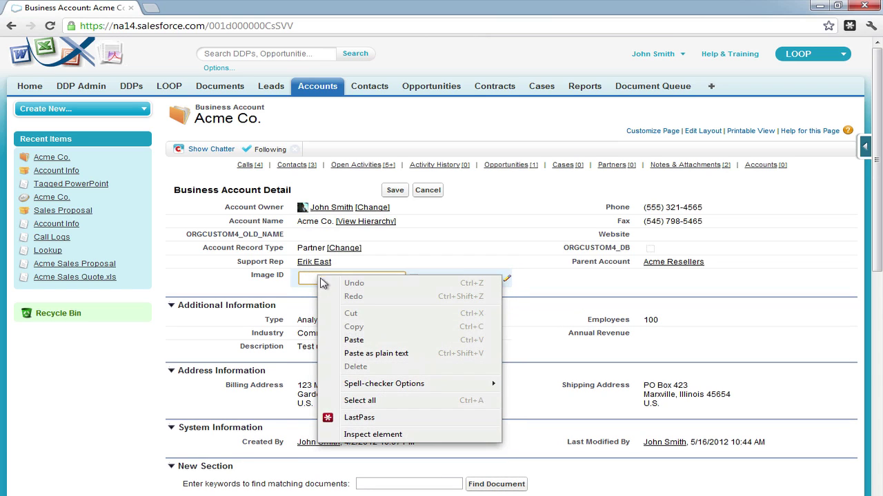
pyautogui.click(354, 340)
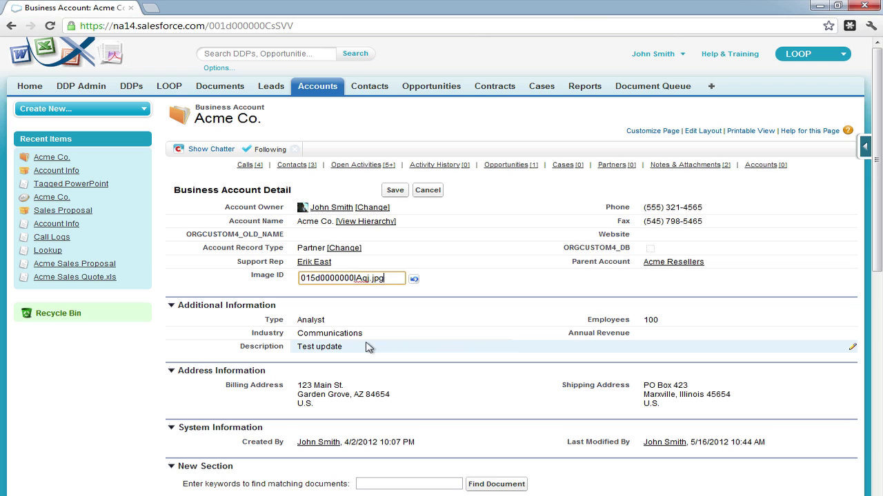
pyautogui.click(367, 347)
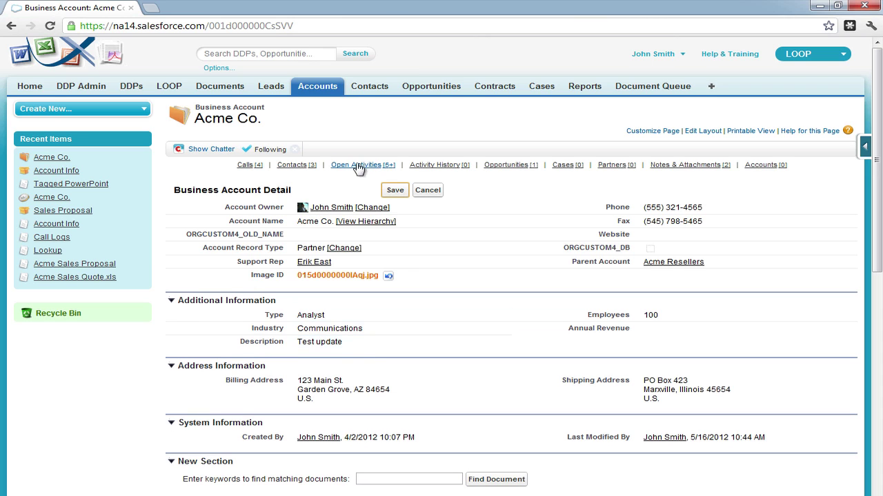
pyautogui.click(395, 191)
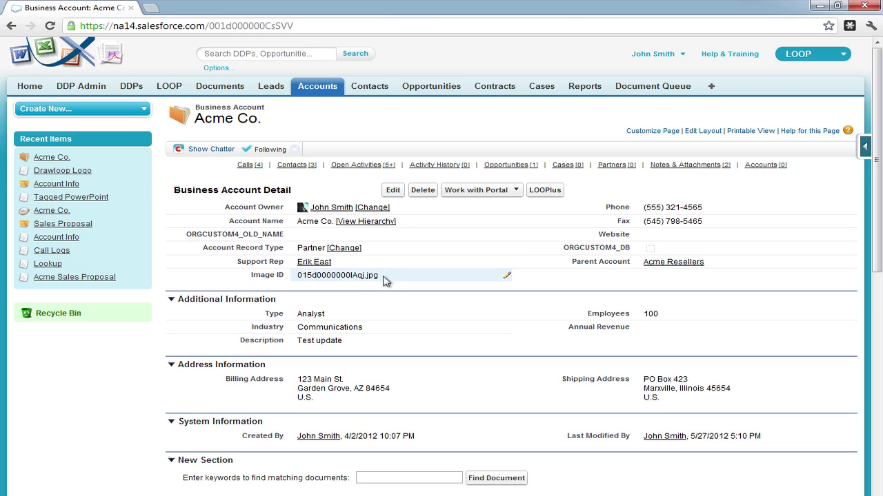
pyautogui.moveTo(386, 276); pyautogui.dragTo(298, 275)
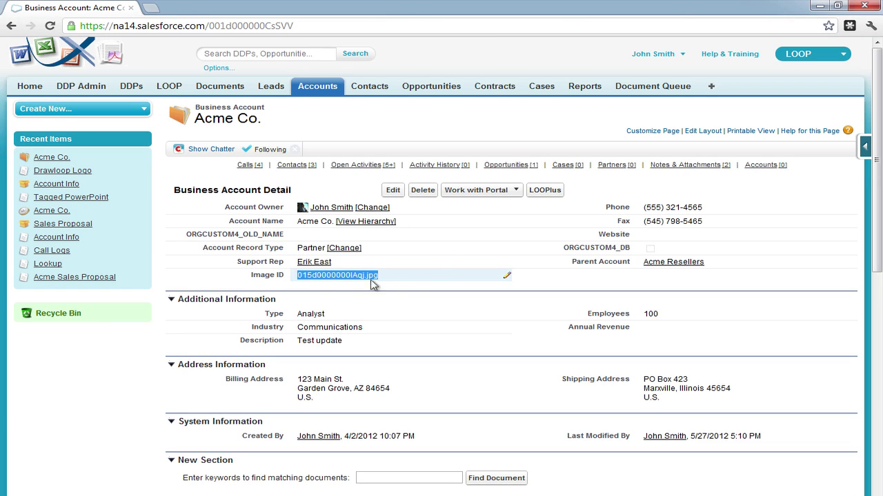
# Go to the Account object's Buttons and Links and edit the LOOPPlus custom button
pyautogui.click(446, 253)
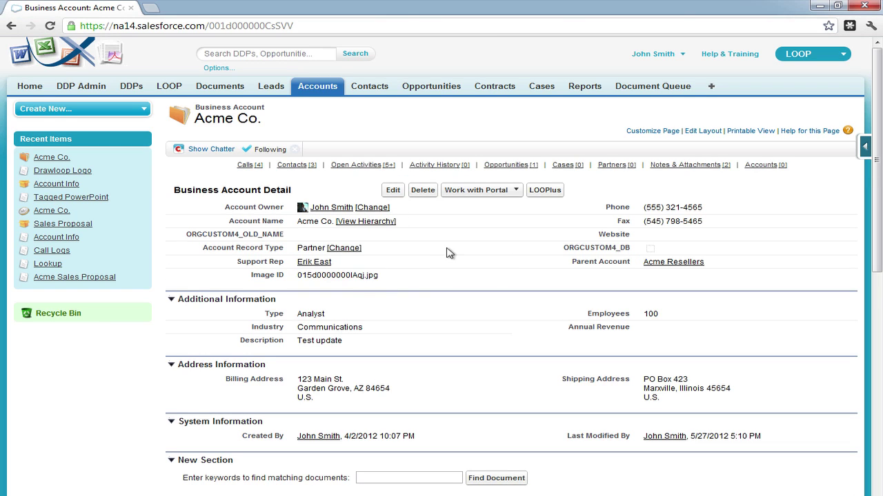
pyautogui.click(863, 147)
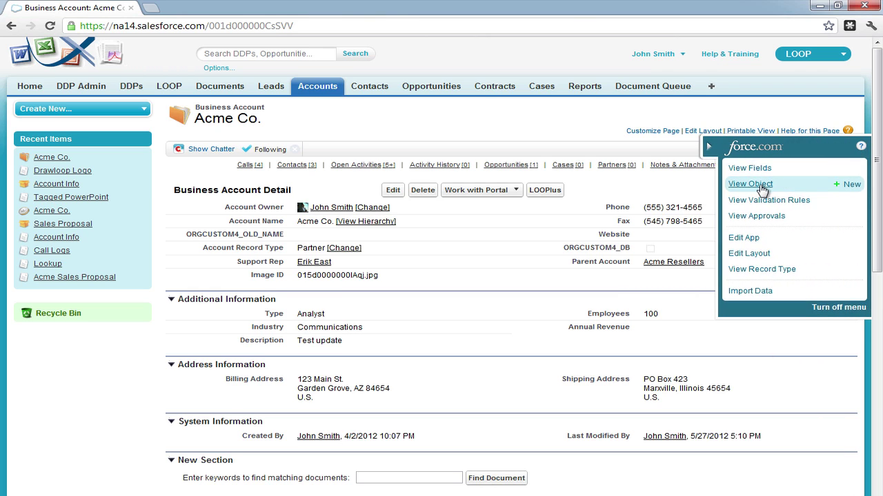
pyautogui.click(761, 189)
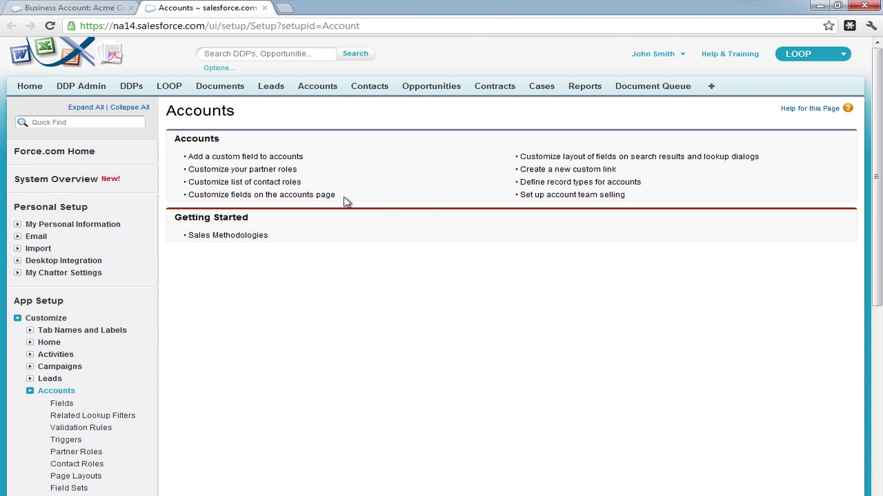
pyautogui.scroll(-3, 337, 196)
pyautogui.scroll(-2, 338, 196)
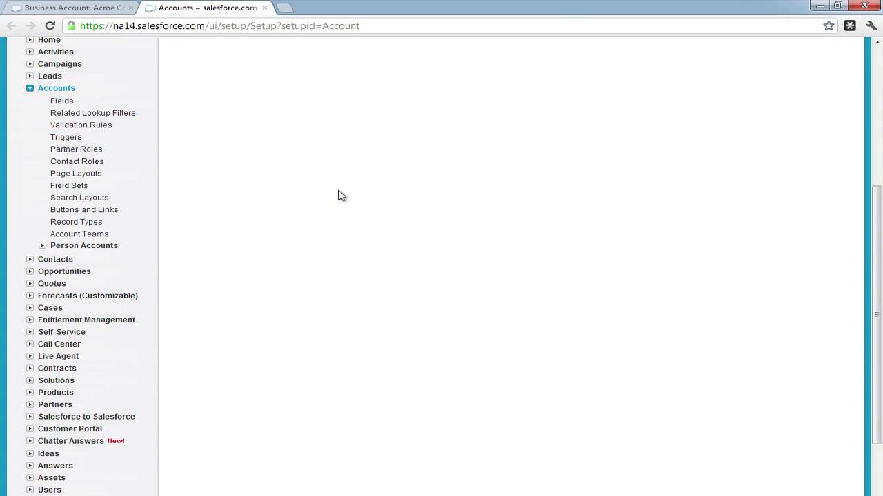
pyautogui.click(84, 209)
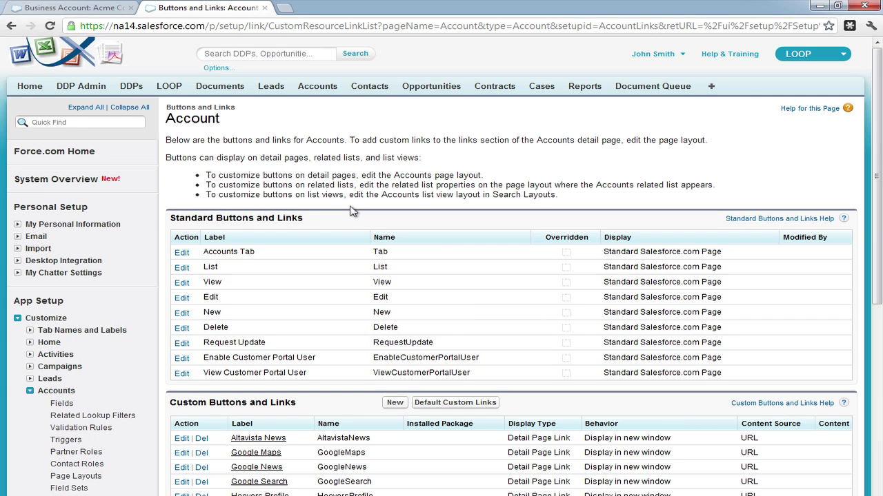
pyautogui.scroll(-4, 353, 208)
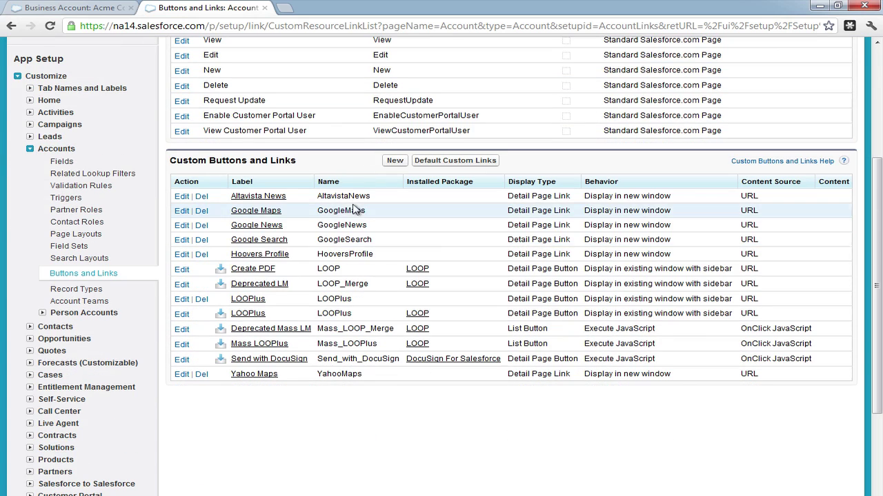
pyautogui.click(184, 300)
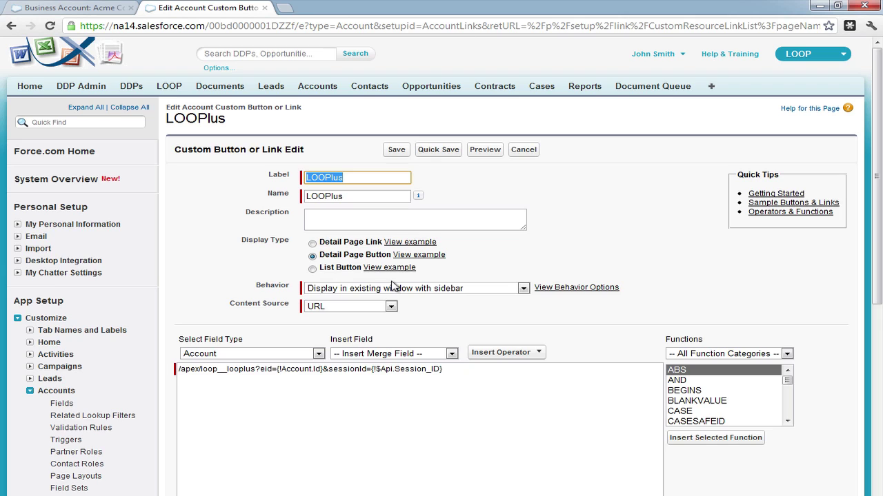
# Append '&' and the Account Image ID merge field to the LOOPPlus button URL
pyautogui.scroll(-2, 393, 285)
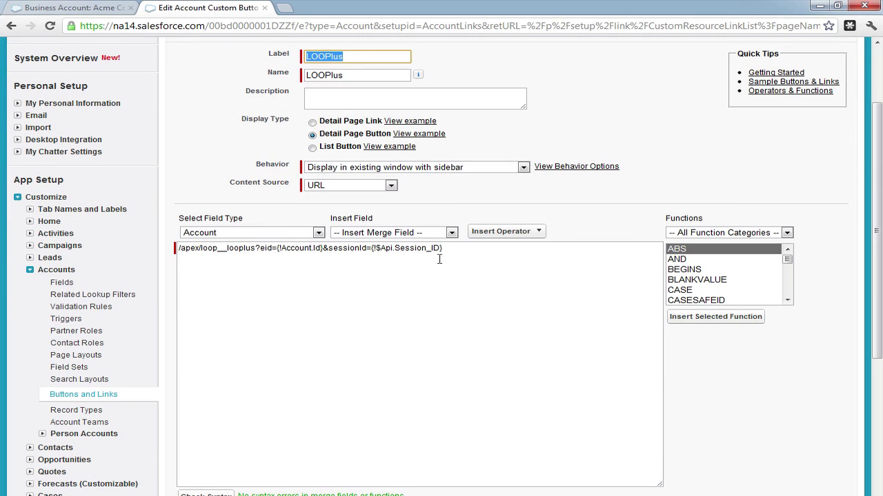
pyautogui.click(456, 252)
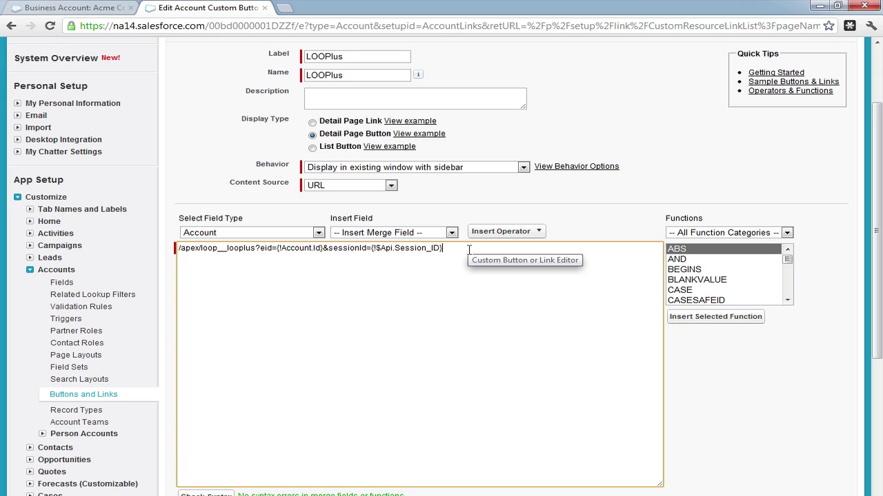
pyautogui.write('&image=')
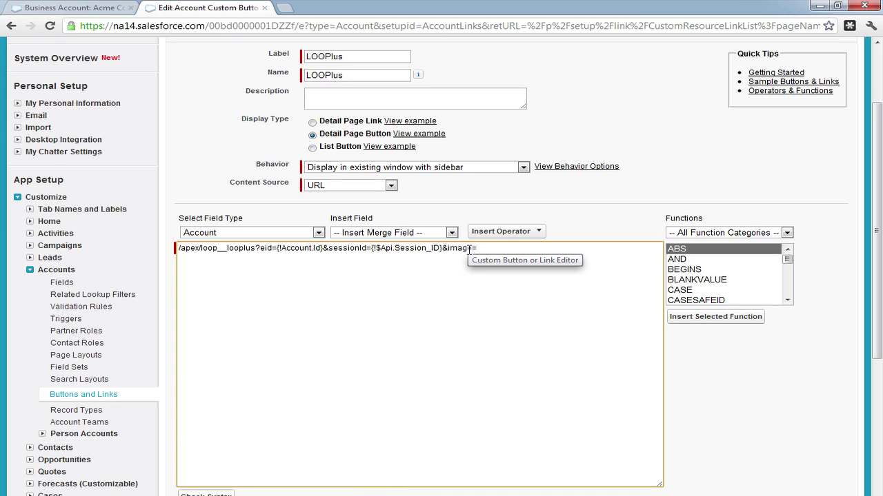
pyautogui.click(309, 235)
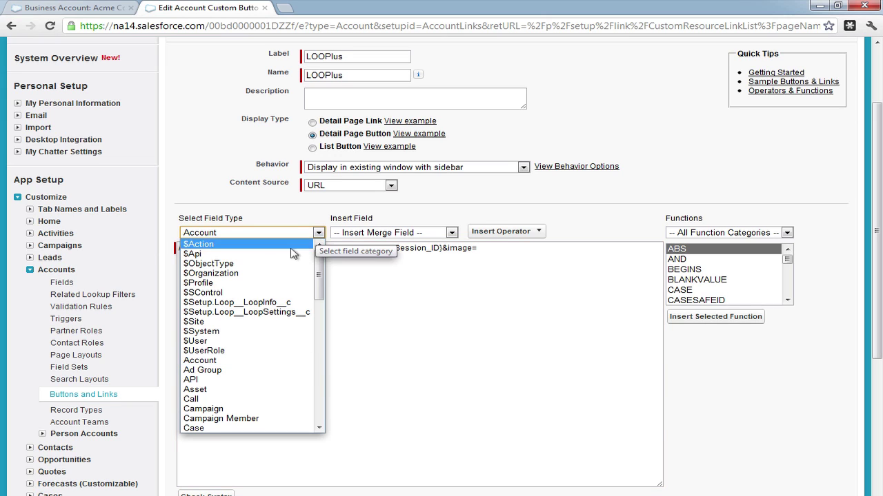
pyautogui.click(247, 360)
pyautogui.click(452, 233)
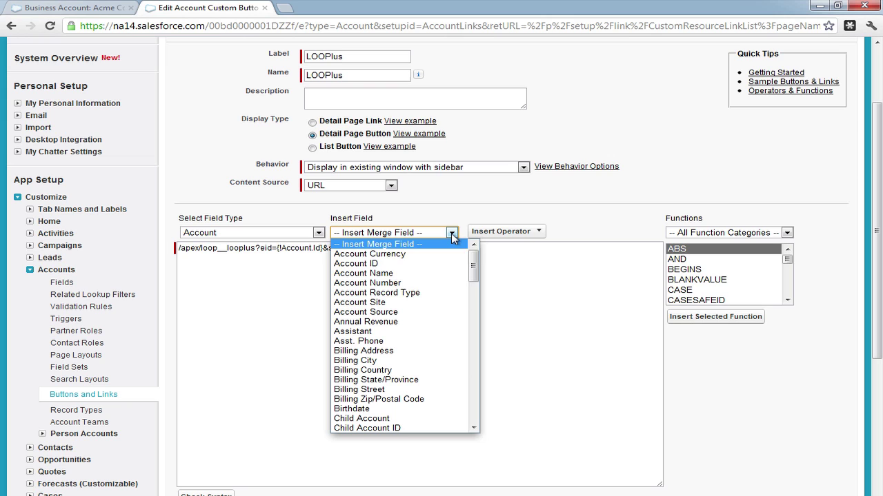
pyautogui.moveTo(473, 265); pyautogui.dragTo(474, 318)
pyautogui.click(439, 300)
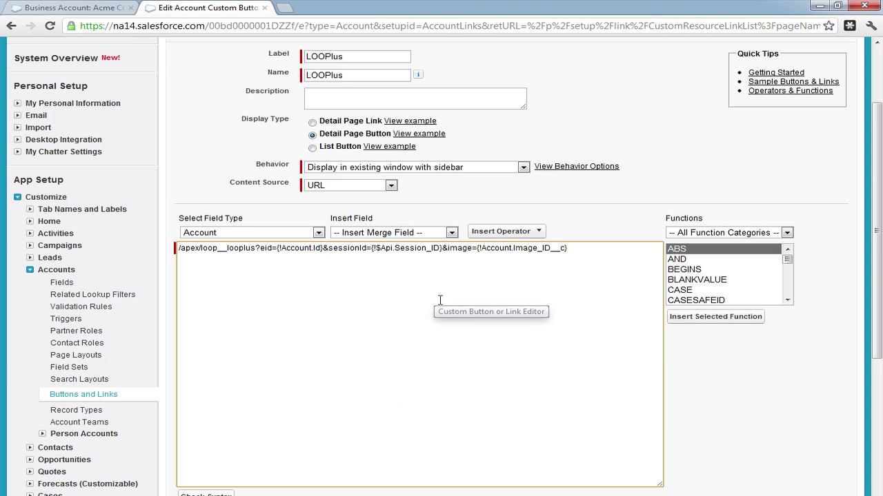
# Copy the word 'image' from the URL and save the LOOPPlus button
pyautogui.moveTo(575, 252); pyautogui.dragTo(459, 249)
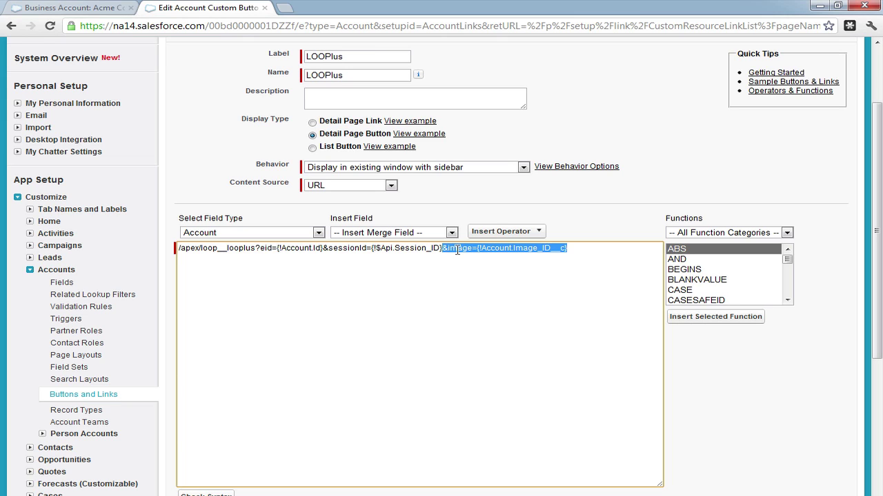
pyautogui.doubleClick(456, 250)
pyautogui.rightClick(458, 254)
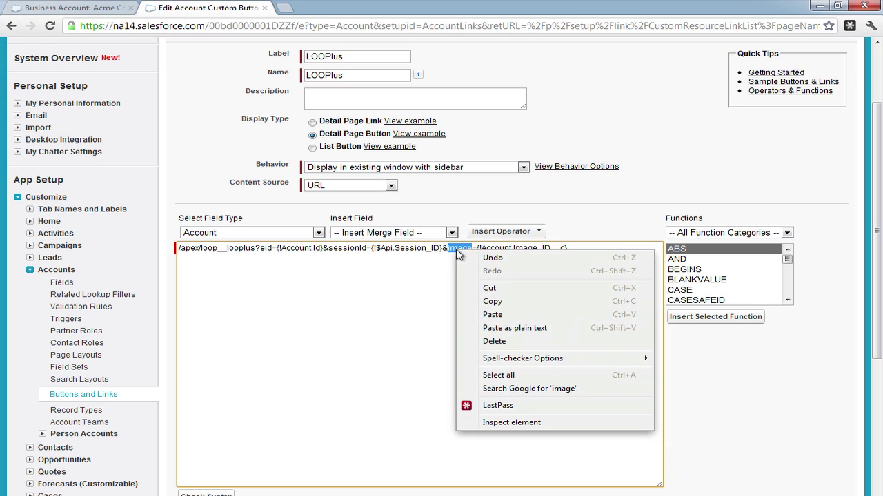
pyautogui.click(495, 300)
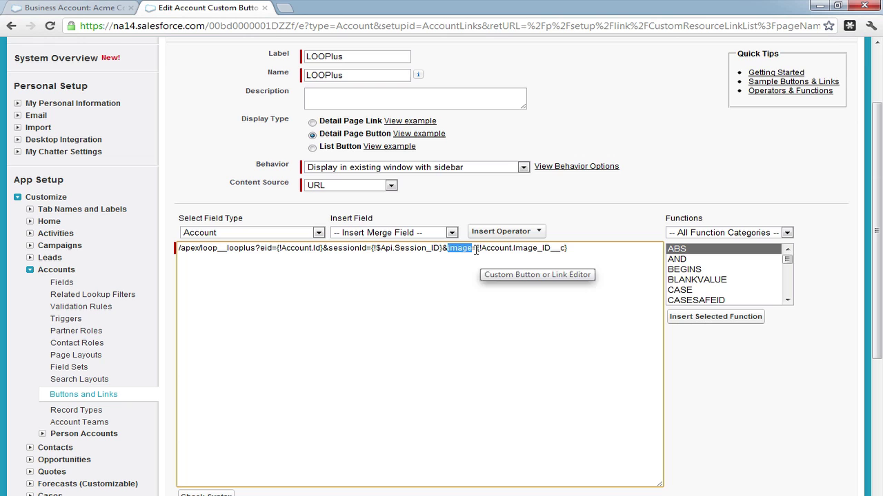
pyautogui.click(476, 251)
pyautogui.scroll(-5, 479, 198)
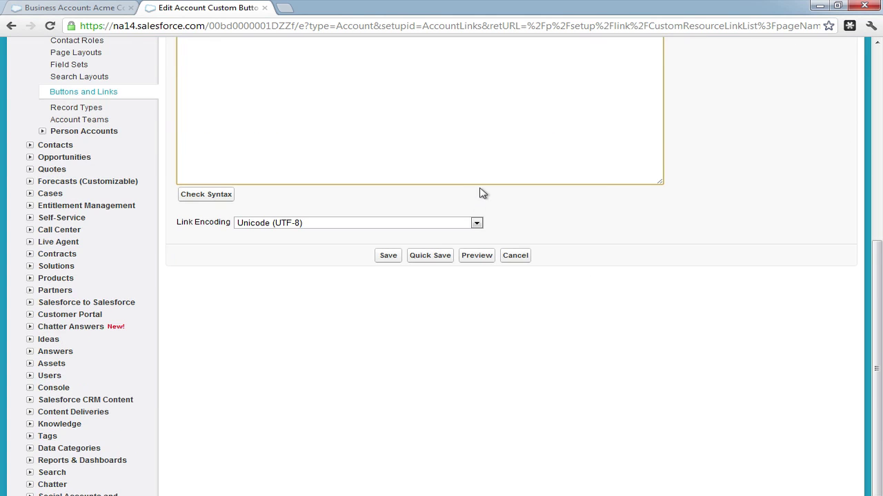
pyautogui.click(388, 195)
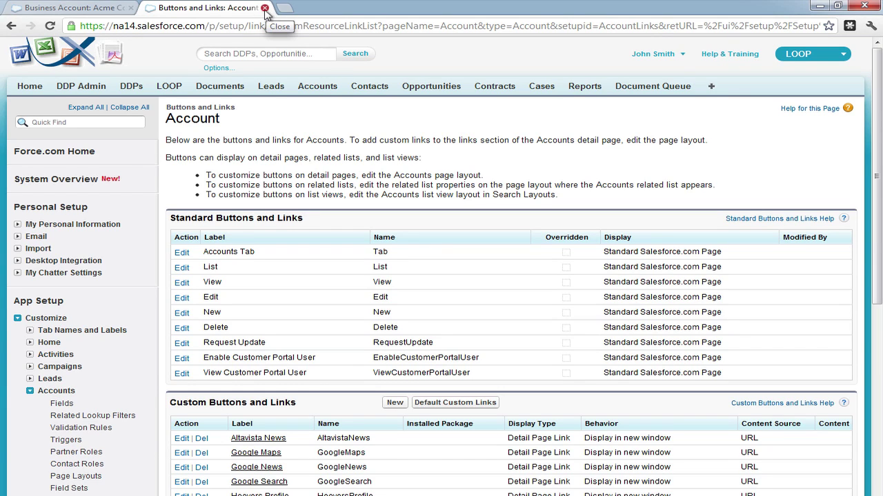
# Open the Account Info DDP's Tagged PowerPoint file and minimize the browser to reach PowerPoint
pyautogui.click(132, 88)
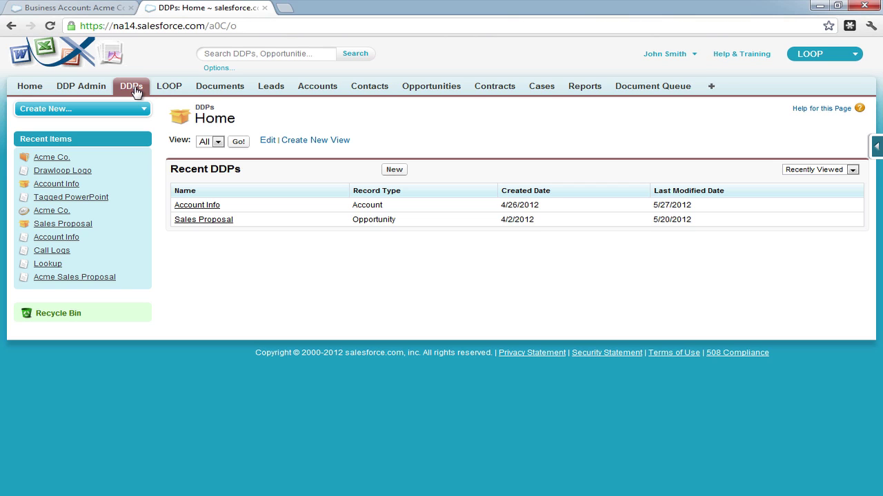
pyautogui.click(203, 209)
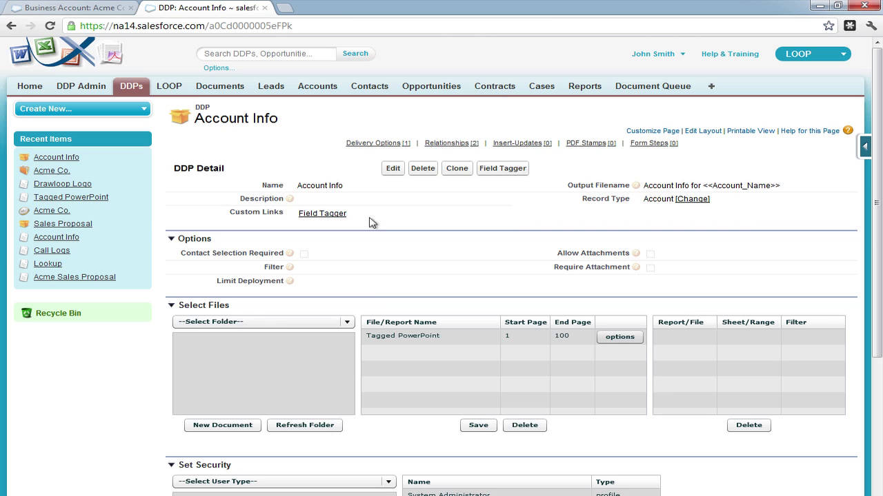
pyautogui.click(398, 338)
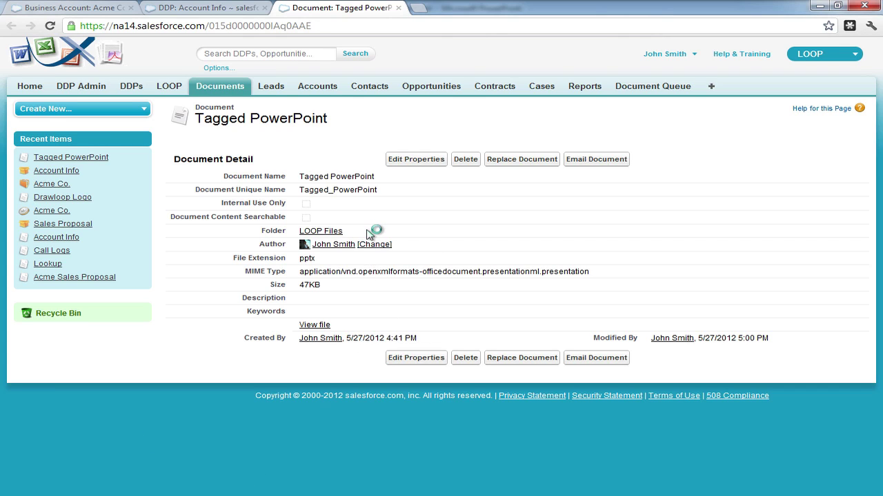
pyautogui.click(821, 7)
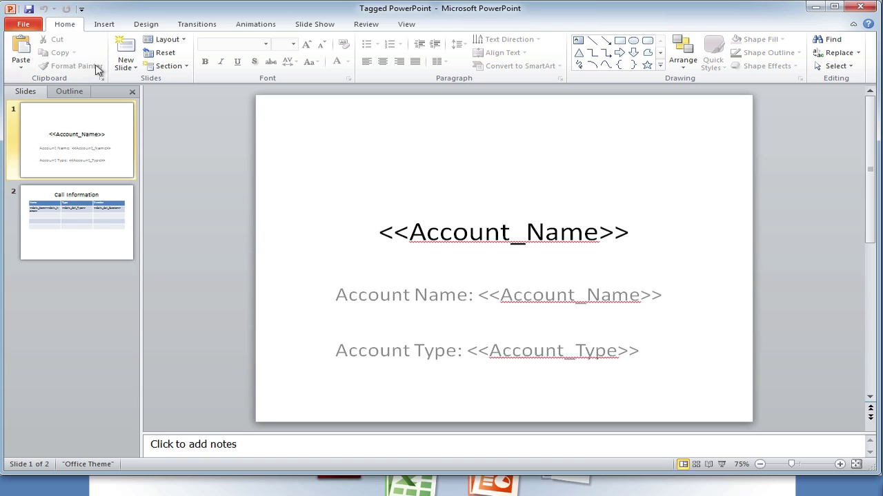
# Draw a text box at the slide's top-left containing the pasted word 'image'
pyautogui.click(104, 24)
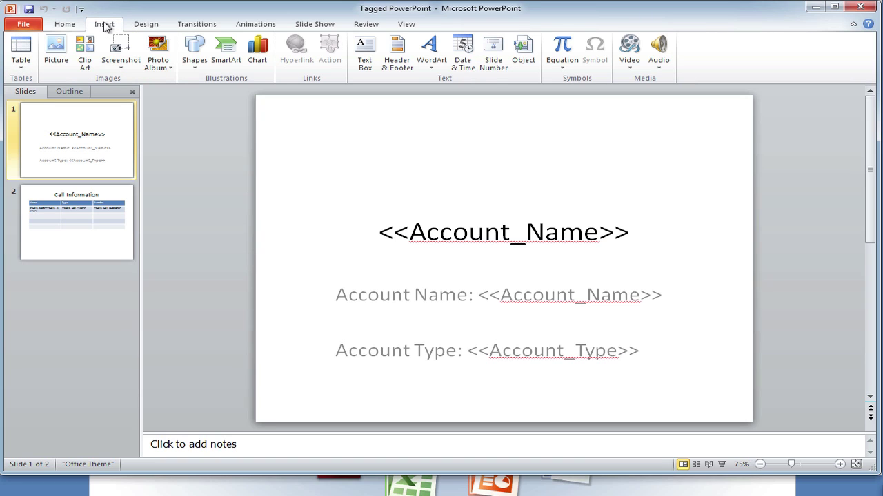
pyautogui.click(365, 54)
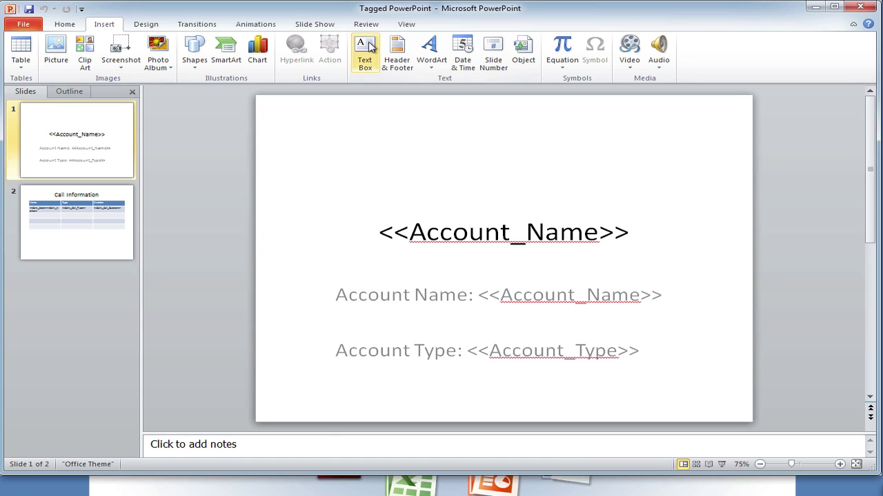
pyautogui.moveTo(280, 112); pyautogui.dragTo(368, 131)
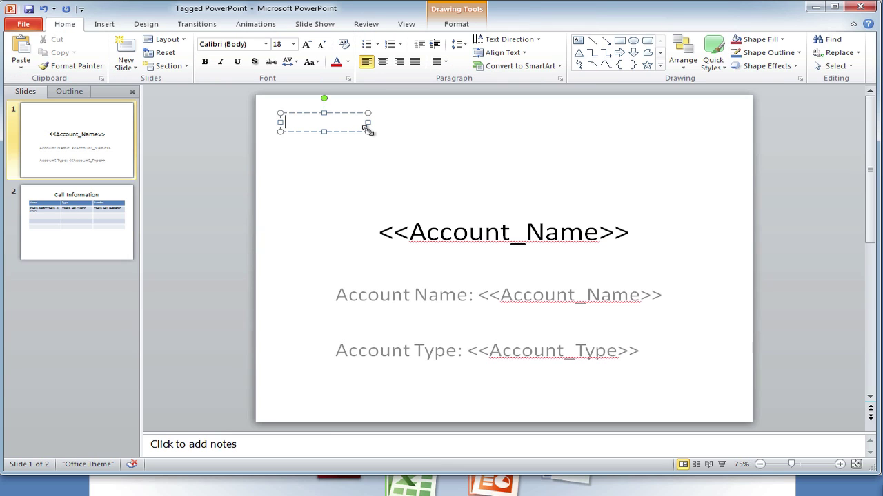
pyautogui.write('<<')
pyautogui.rightClick(326, 122)
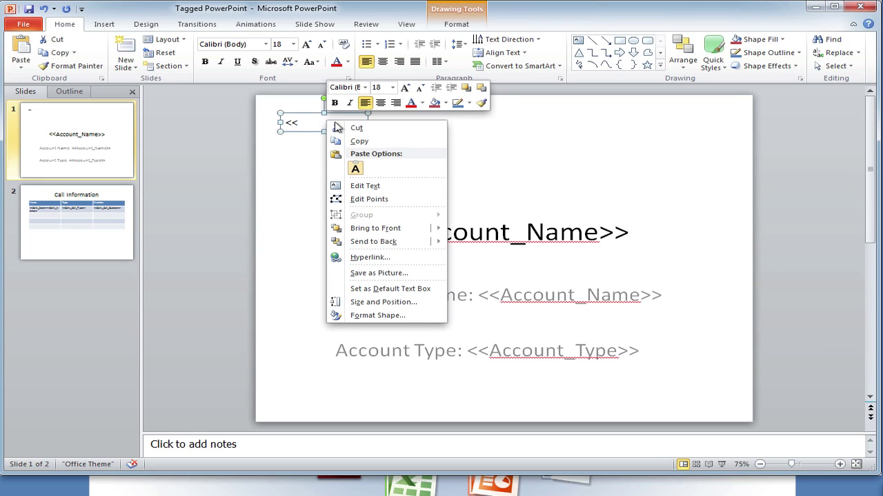
pyautogui.click(356, 170)
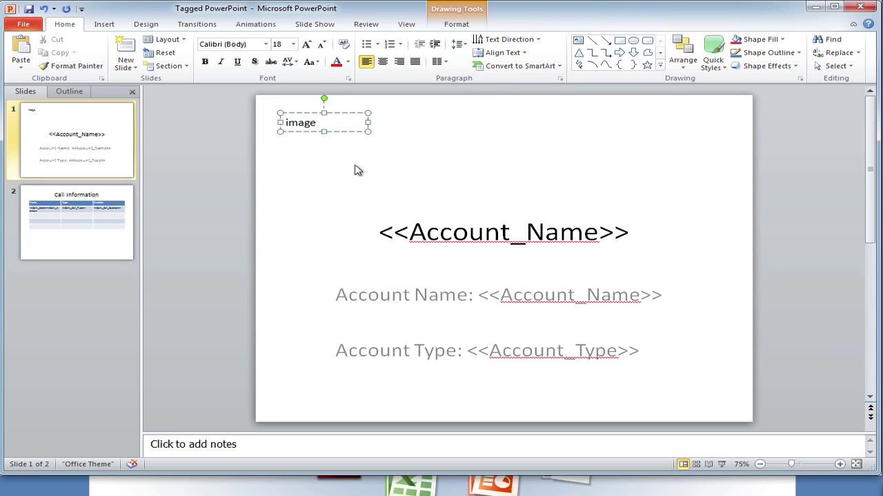
pyautogui.click(282, 122)
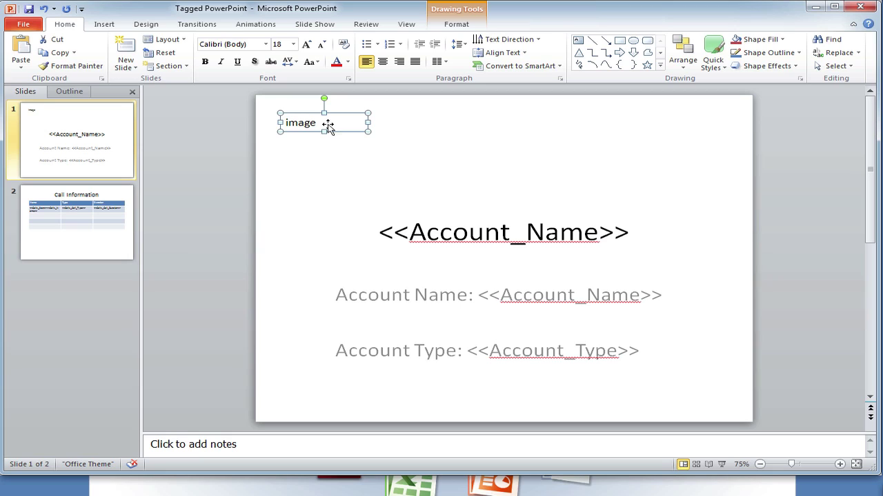
pyautogui.press('Left')
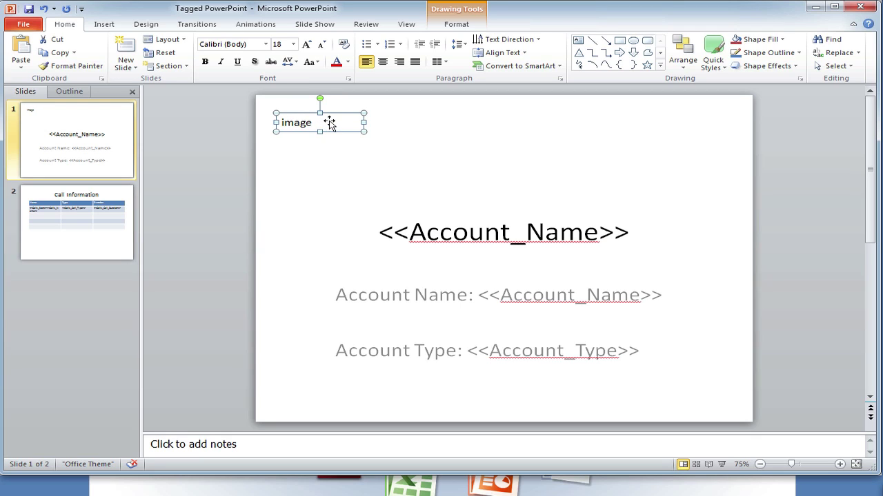
# Wrap the text as '<<Image>>' and save the presentation
pyautogui.click(312, 123)
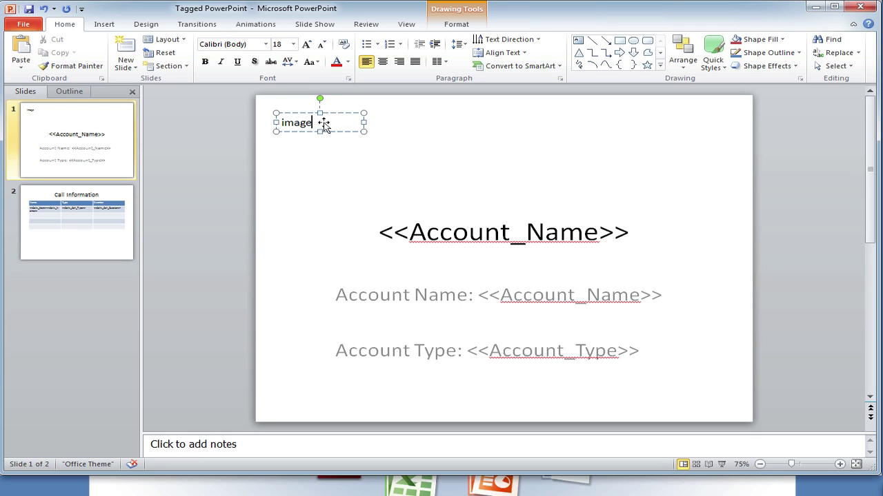
pyautogui.write('>>')
pyautogui.press('Home')
pyautogui.write('<<')
pyautogui.click(412, 126)
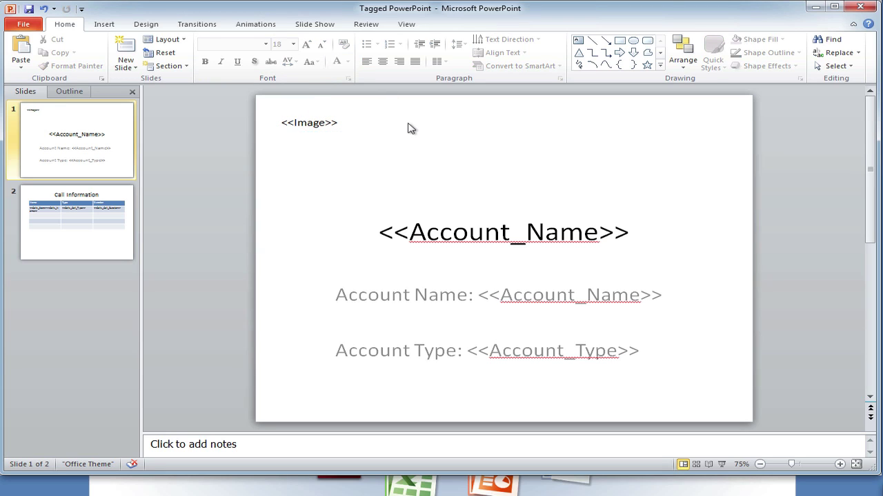
pyautogui.click(29, 9)
# Close PowerPoint and replace the stored Tagged PowerPoint document with the updated file
pyautogui.click(859, 8)
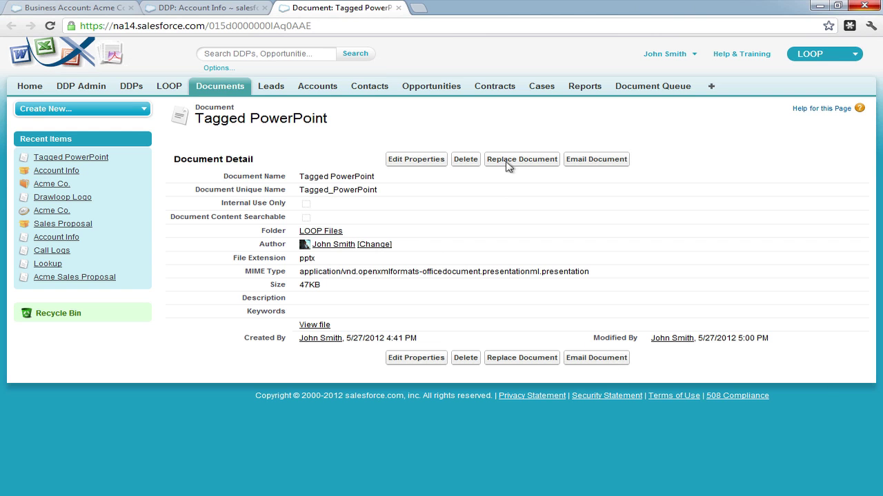
pyautogui.click(507, 165)
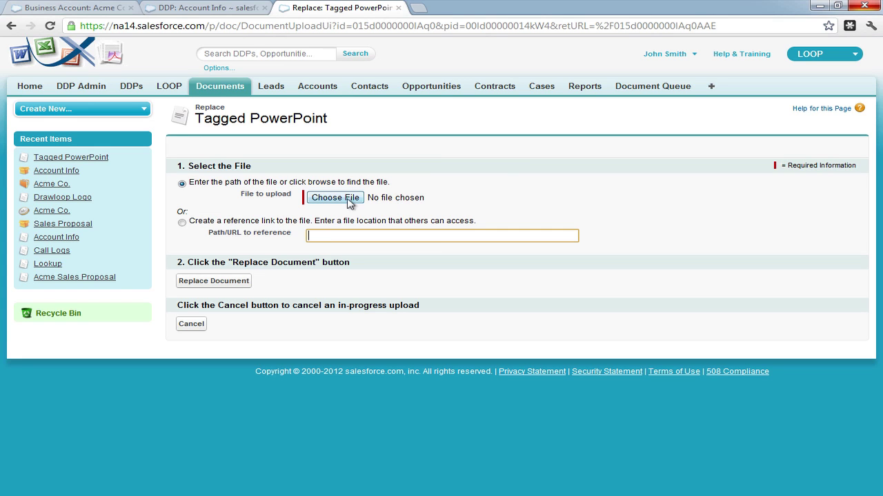
pyautogui.click(335, 198)
pyautogui.click(169, 139)
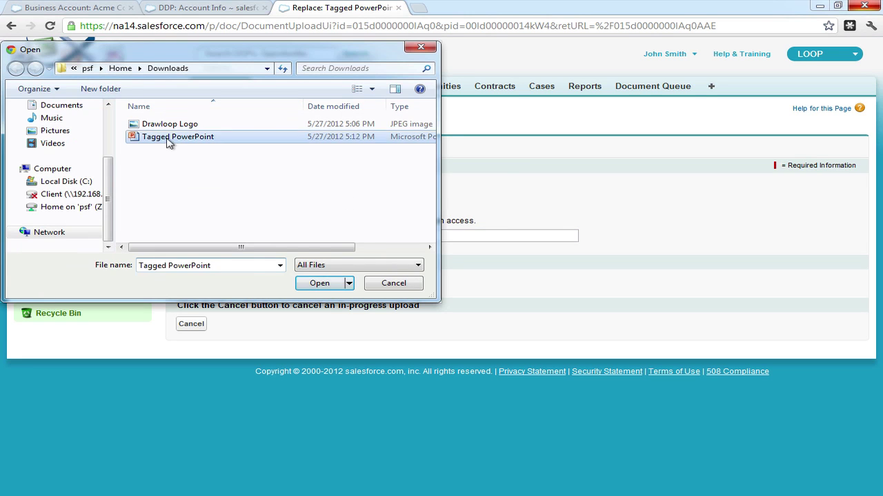
pyautogui.doubleClick(168, 139)
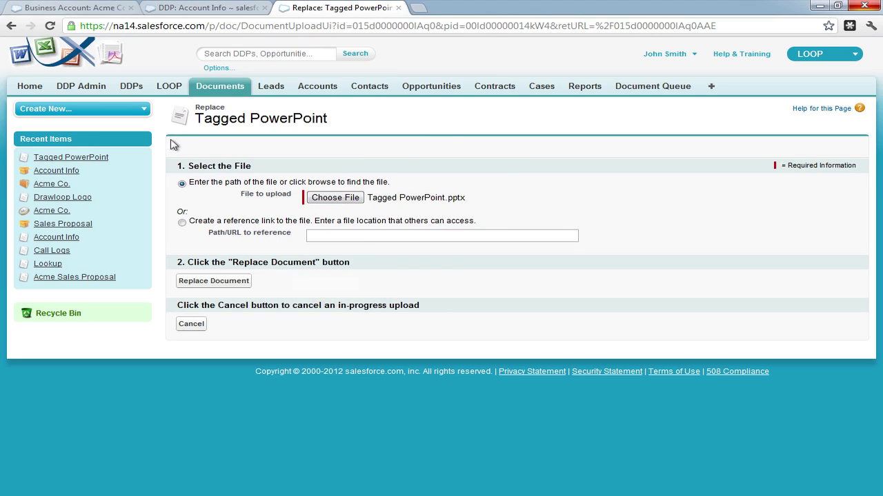
pyautogui.click(234, 283)
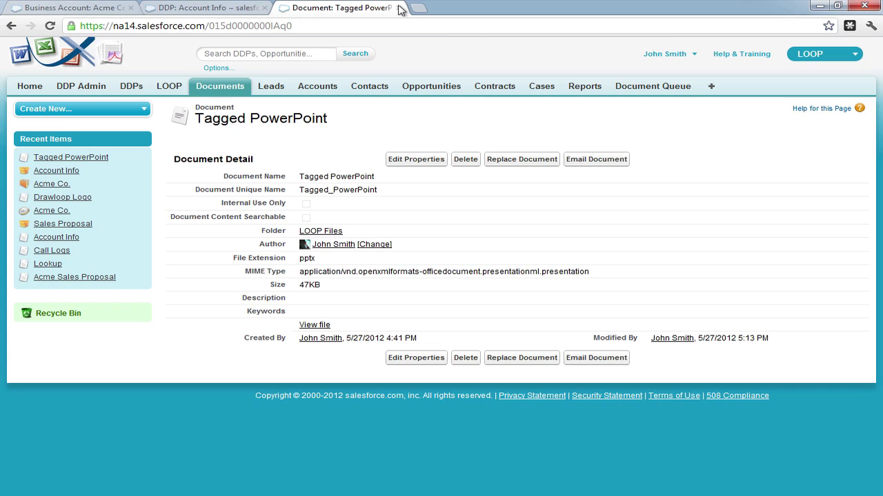
pyautogui.click(399, 9)
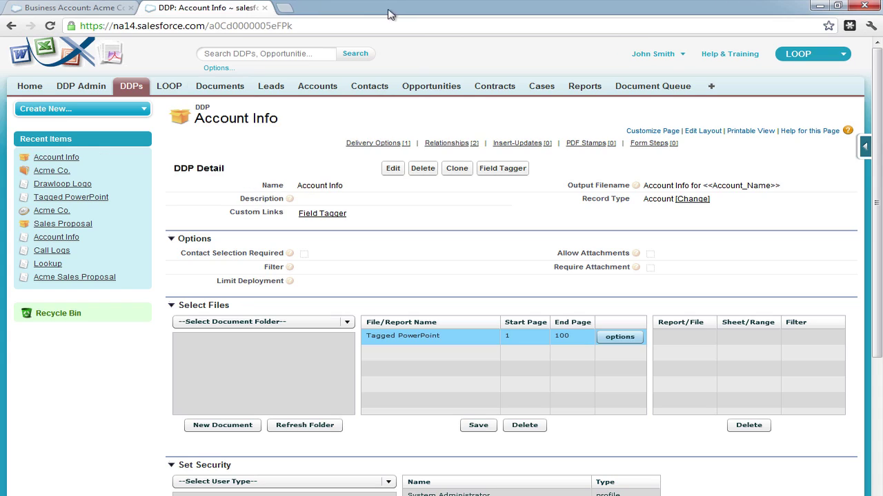
# Reload the Acme Co. account and launch its LOOPlus document generation page
pyautogui.click(264, 9)
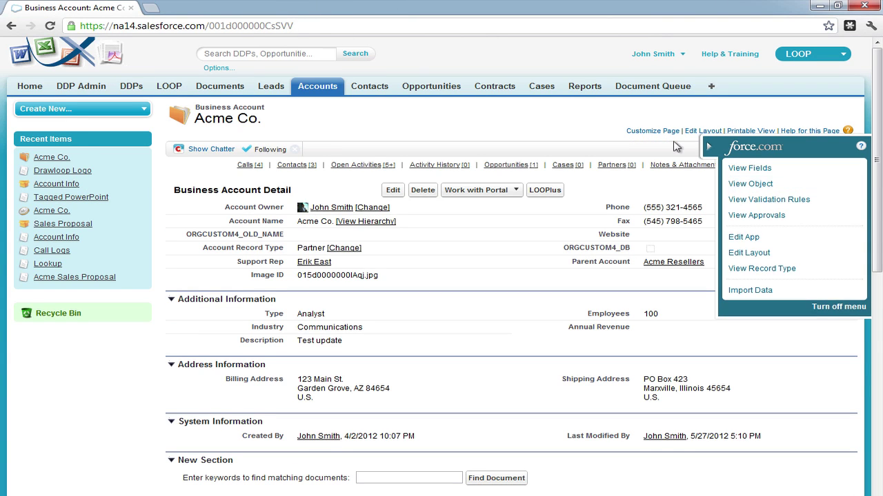
pyautogui.click(50, 26)
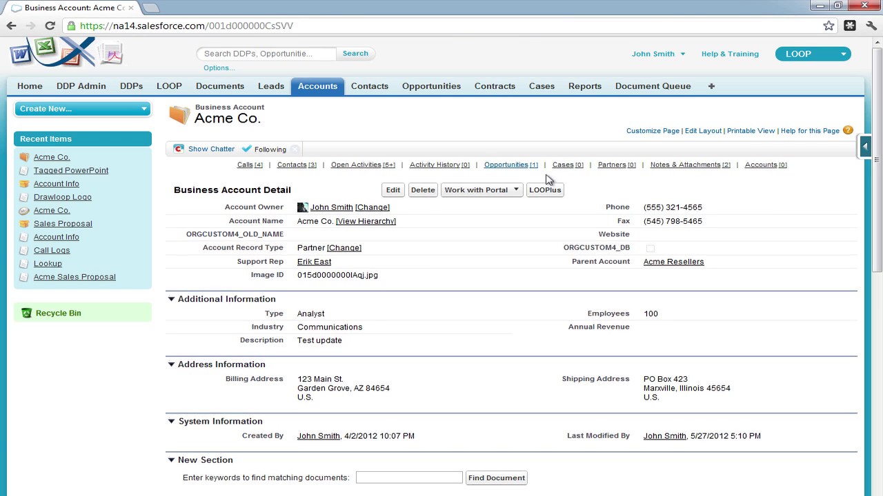
pyautogui.click(545, 189)
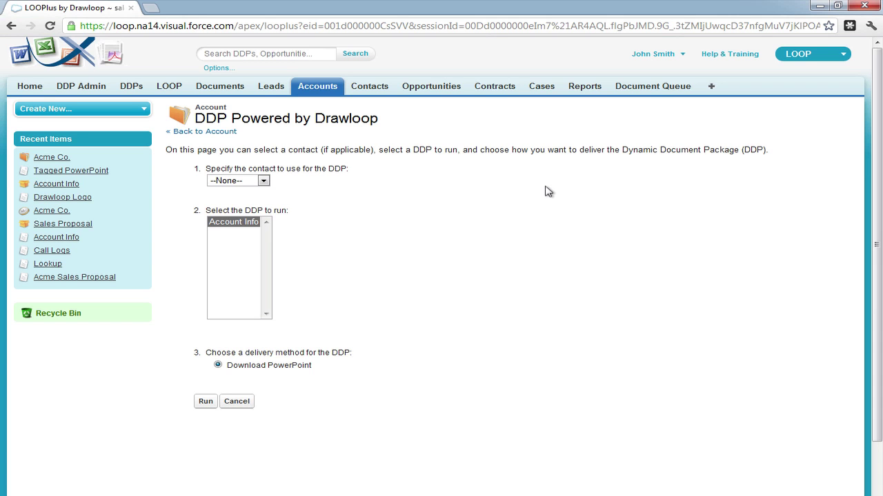
# Inspect the image= parameter and its ID value at the end of the page address
pyautogui.click(452, 29)
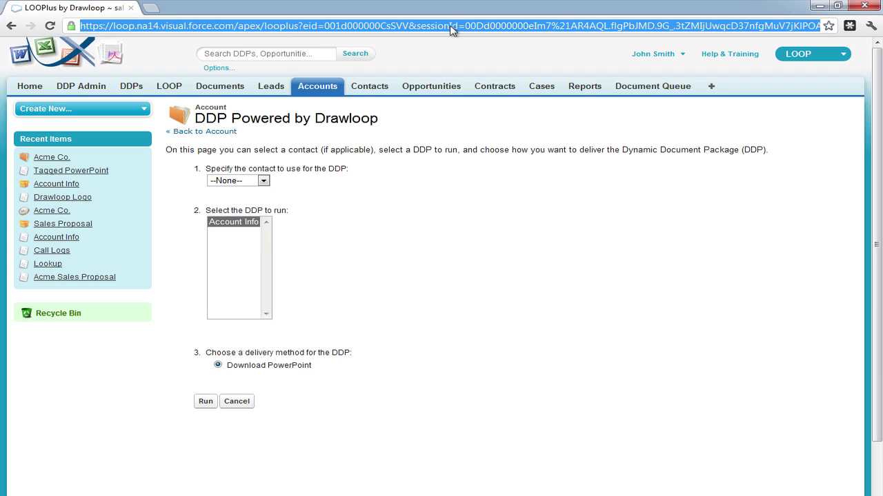
pyautogui.press('End')
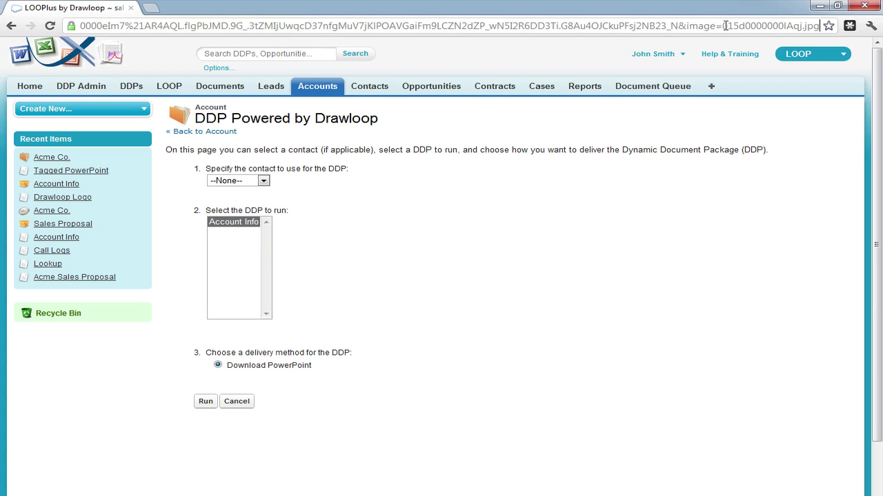
pyautogui.moveTo(723, 26); pyautogui.dragTo(821, 26)
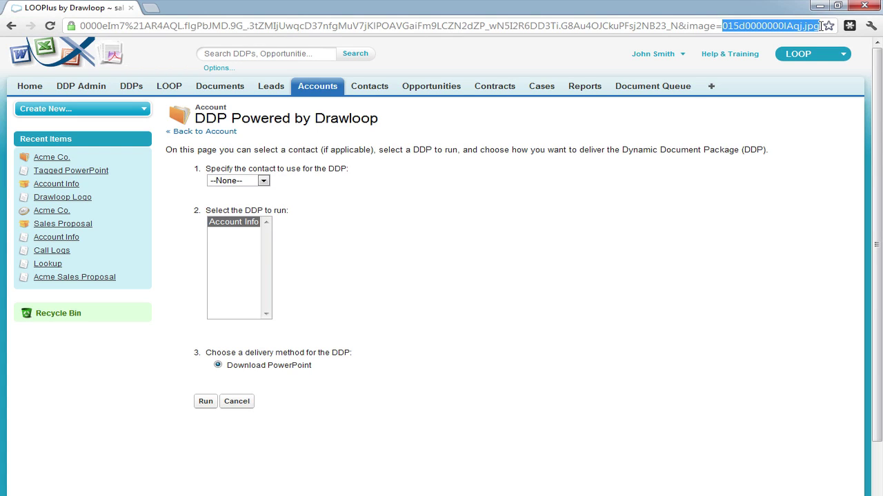
pyautogui.click(688, 26)
pyautogui.moveTo(690, 26); pyautogui.dragTo(717, 26)
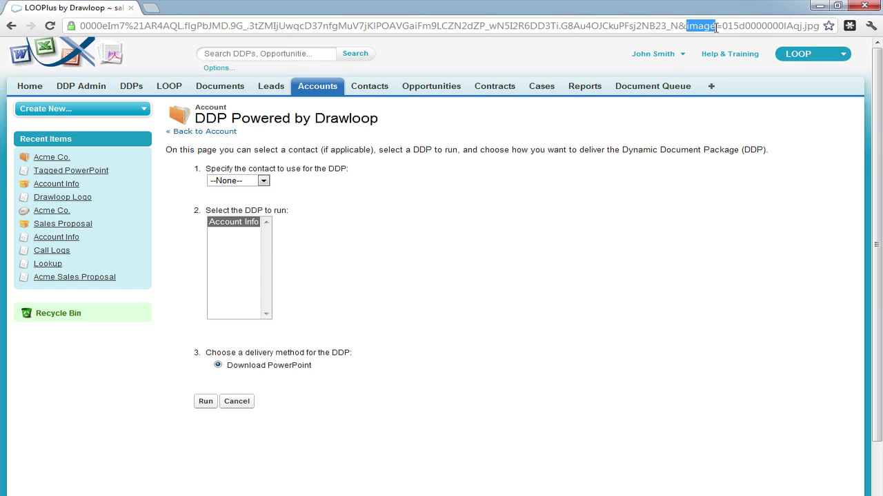
pyautogui.click(482, 135)
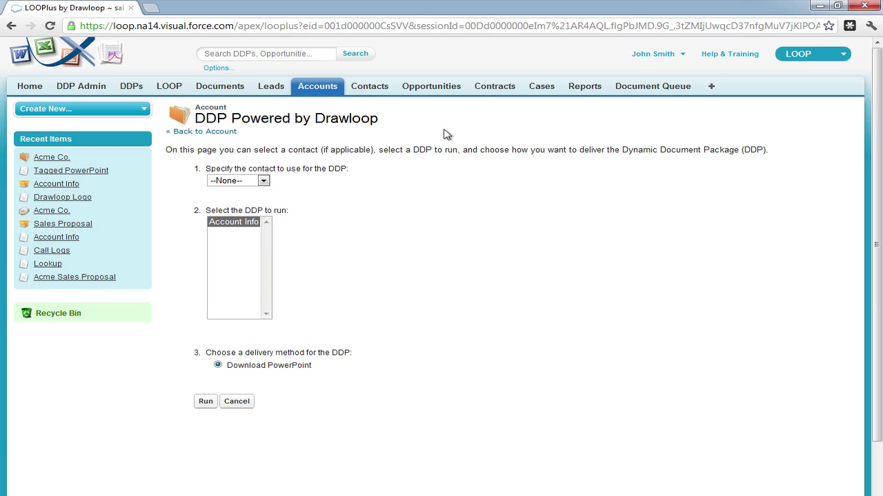
# Pick a contact and run the Account Info DDP for Acme Co
pyautogui.click(251, 182)
pyautogui.click(247, 200)
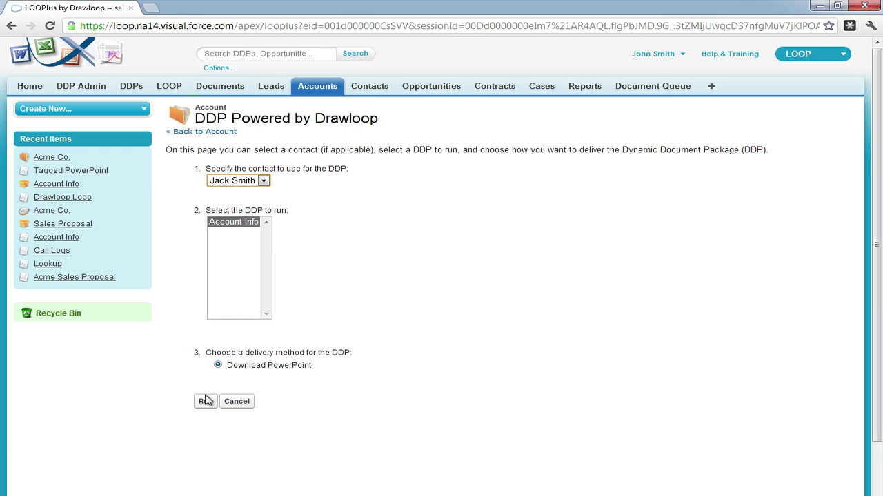
pyautogui.click(207, 401)
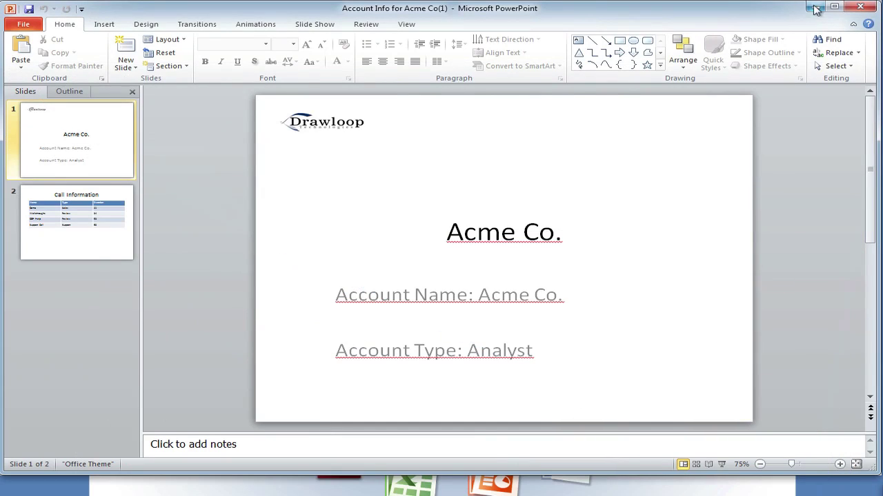
# Select the inserted Drawloop logo on slide 1 to inspect it, then deselect it
pyautogui.click(295, 131)
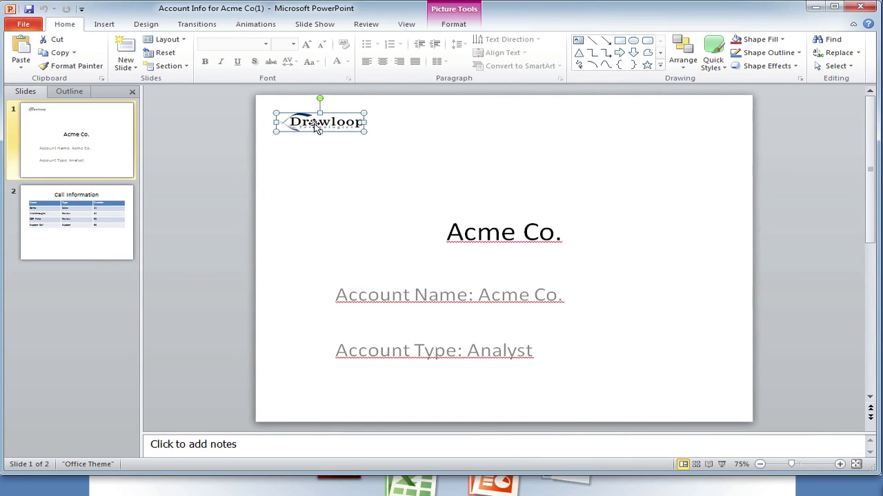
pyautogui.click(403, 149)
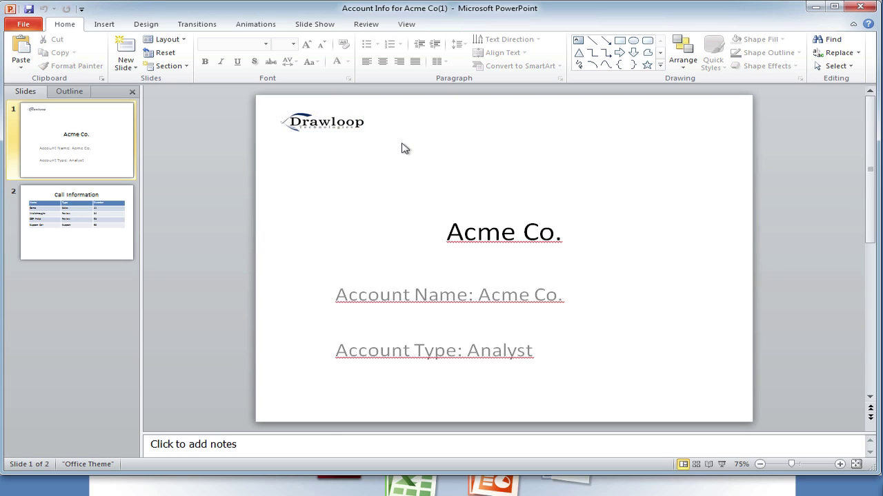